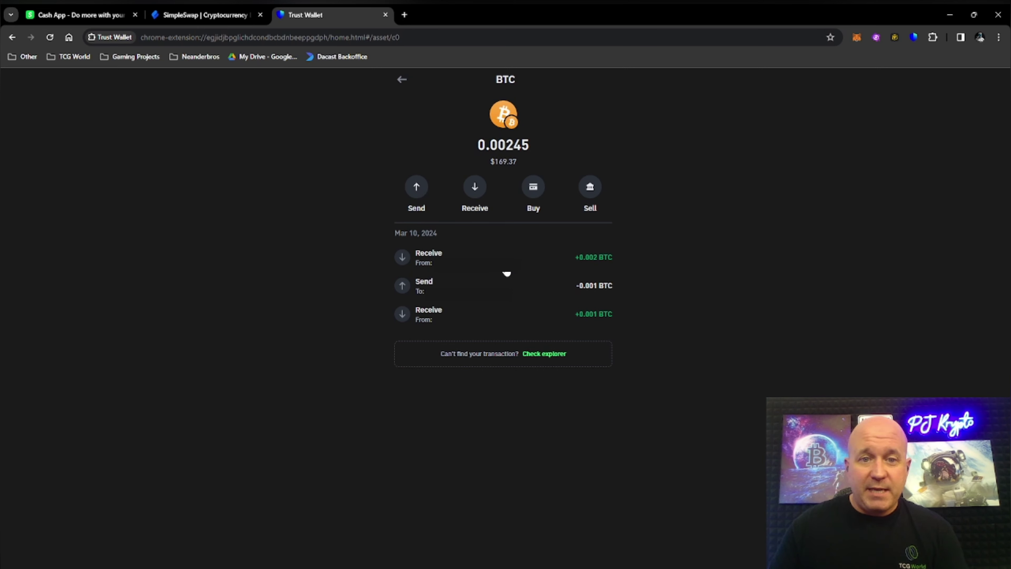
# Leave the BTC wallet page, switch to SimpleSwap and set the BTC amount to send to 0.001.
pyautogui.click(401, 82)
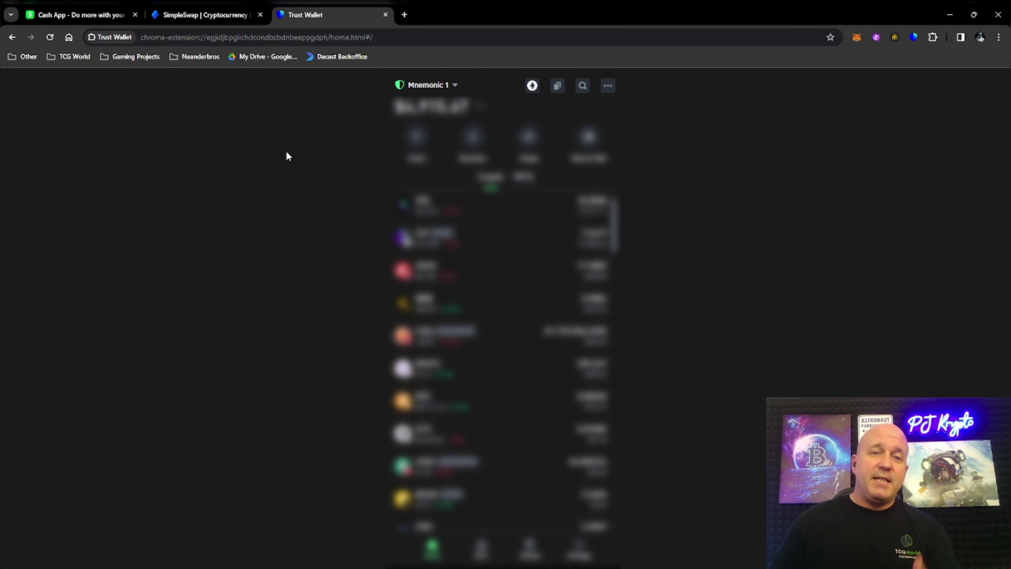
pyautogui.click(197, 14)
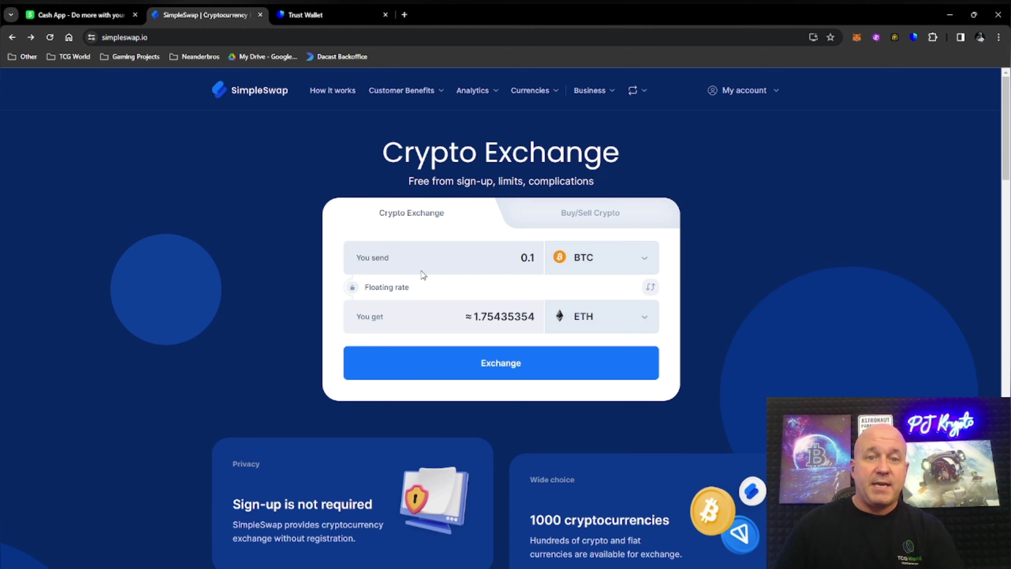
pyautogui.click(532, 257)
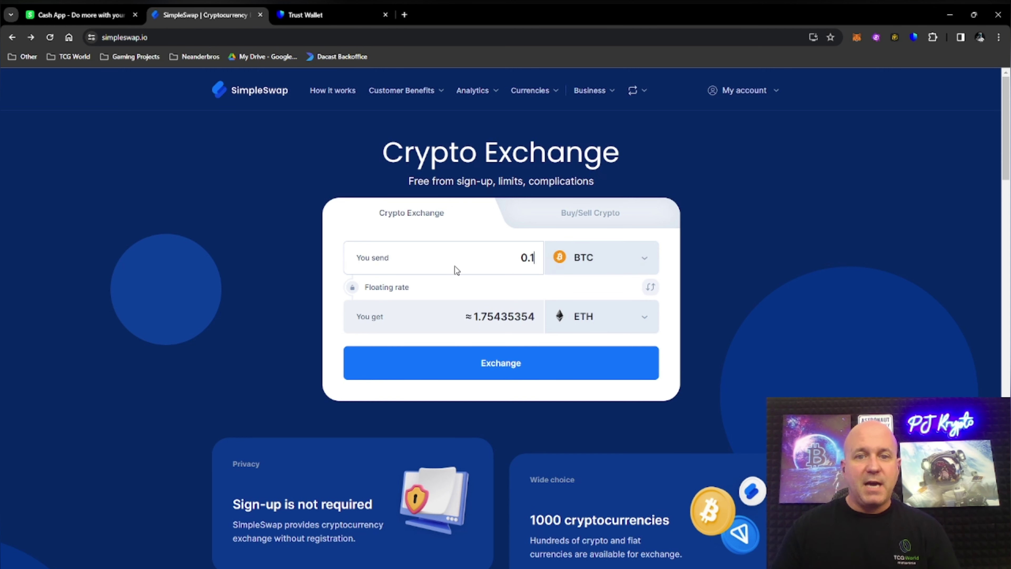
pyautogui.press('BackSpace')
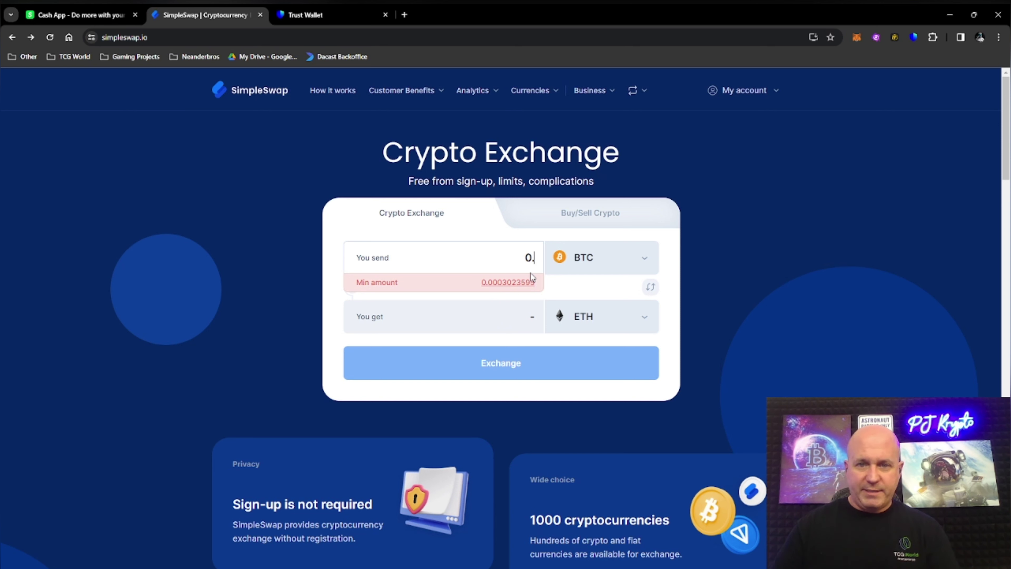
pyautogui.write('00')
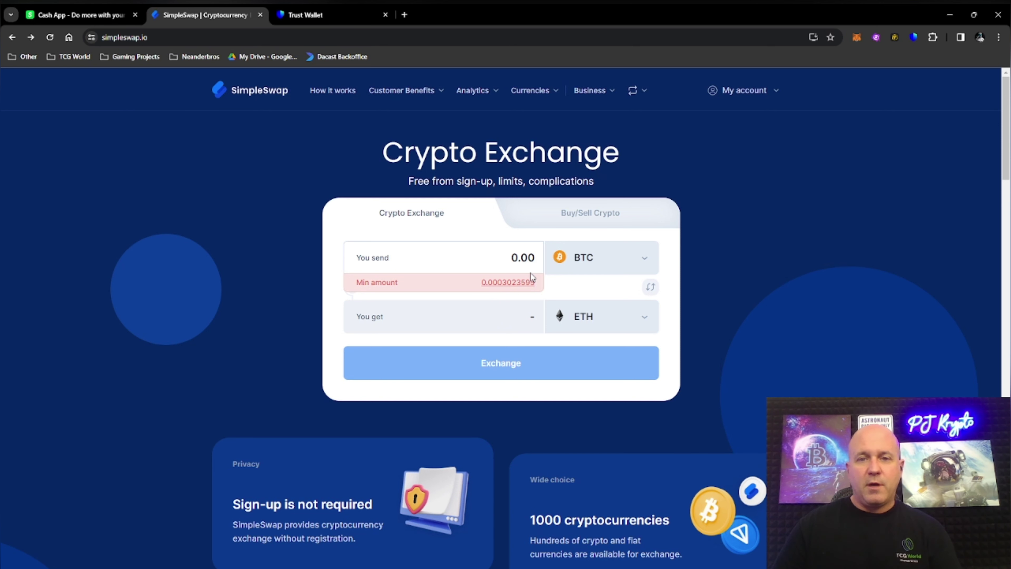
pyautogui.write('1')
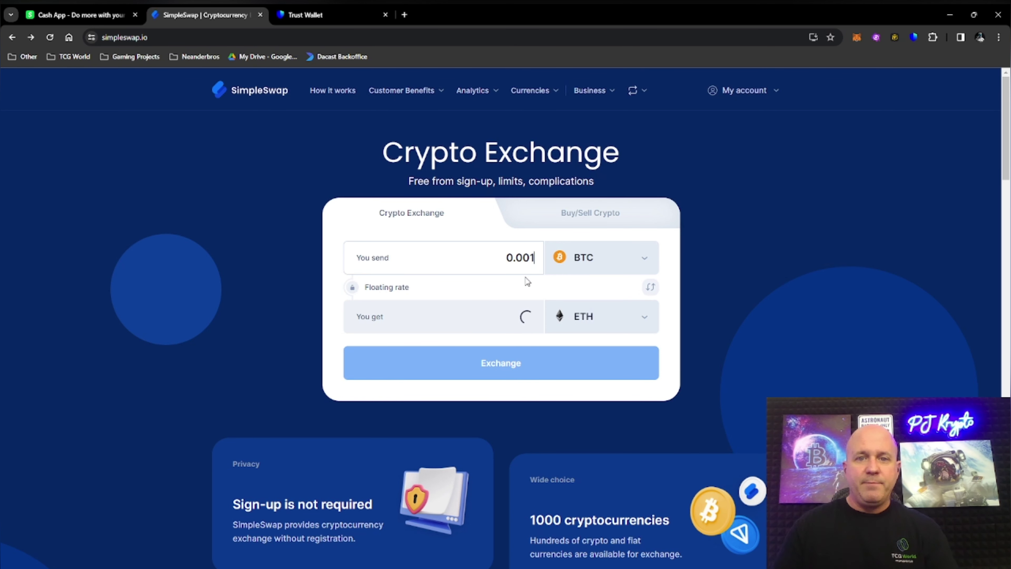
# Search the receive currencies for avax, choose USDT on AVAX-C, and start the exchange.
pyautogui.click(582, 309)
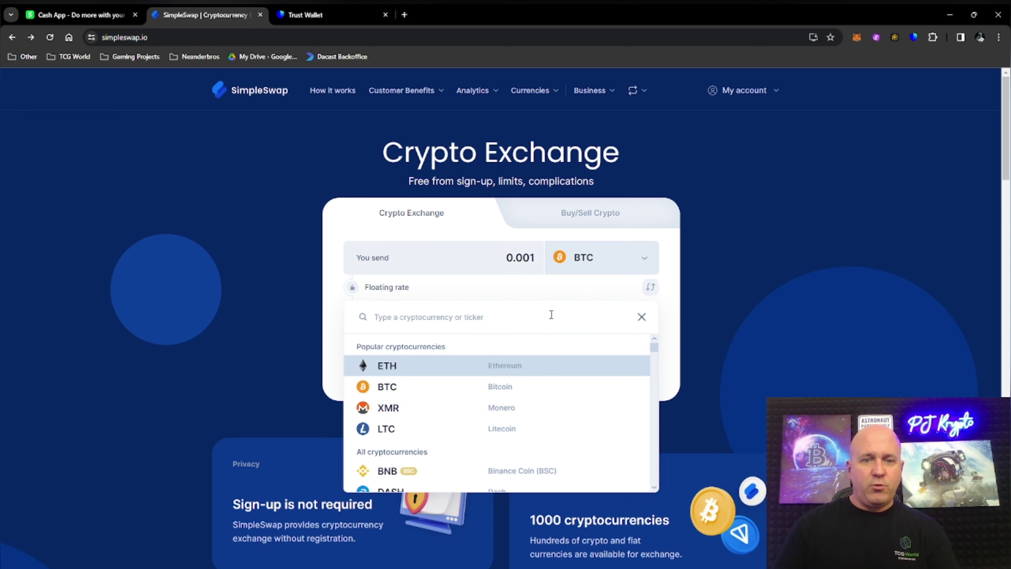
pyautogui.write('ava')
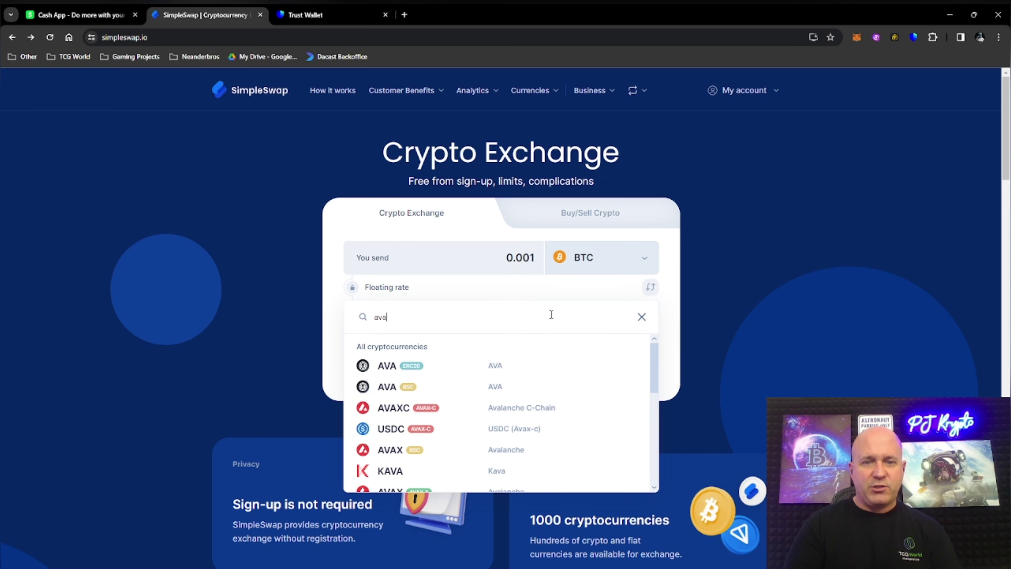
pyautogui.write('x')
pyautogui.scroll(-3, 430, 425)
pyautogui.scroll(3, 434, 414)
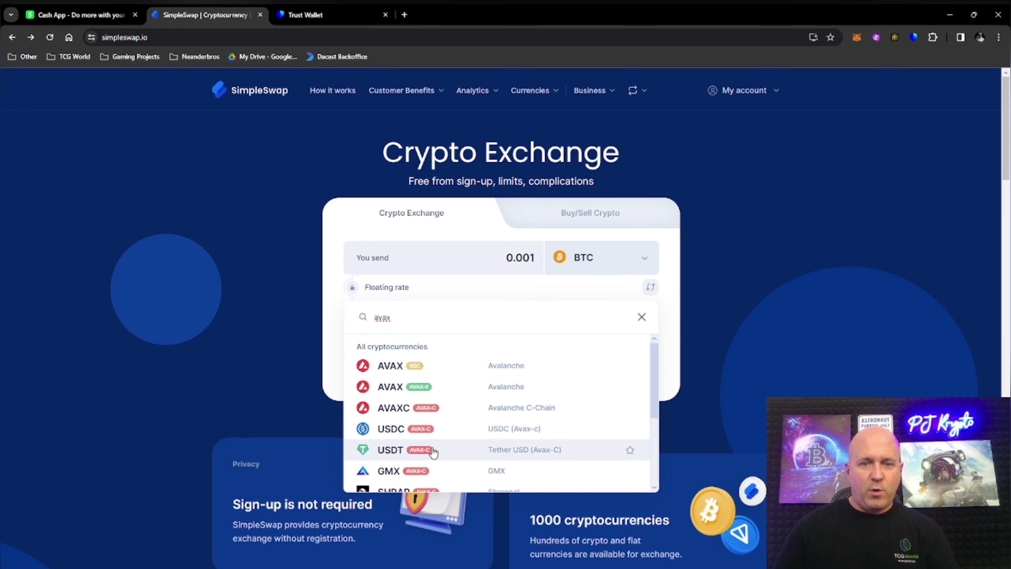
pyautogui.click(448, 453)
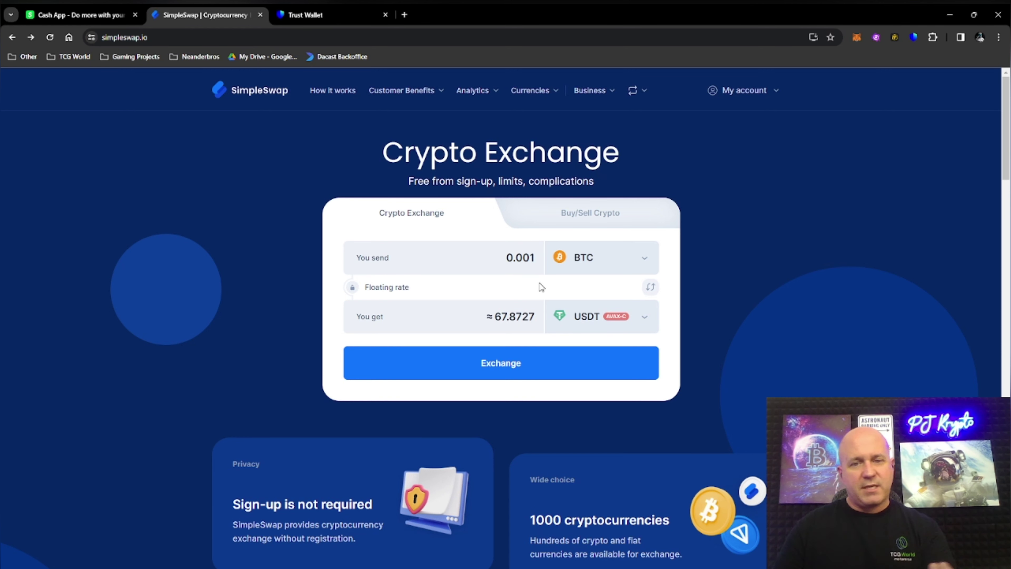
pyautogui.click(514, 363)
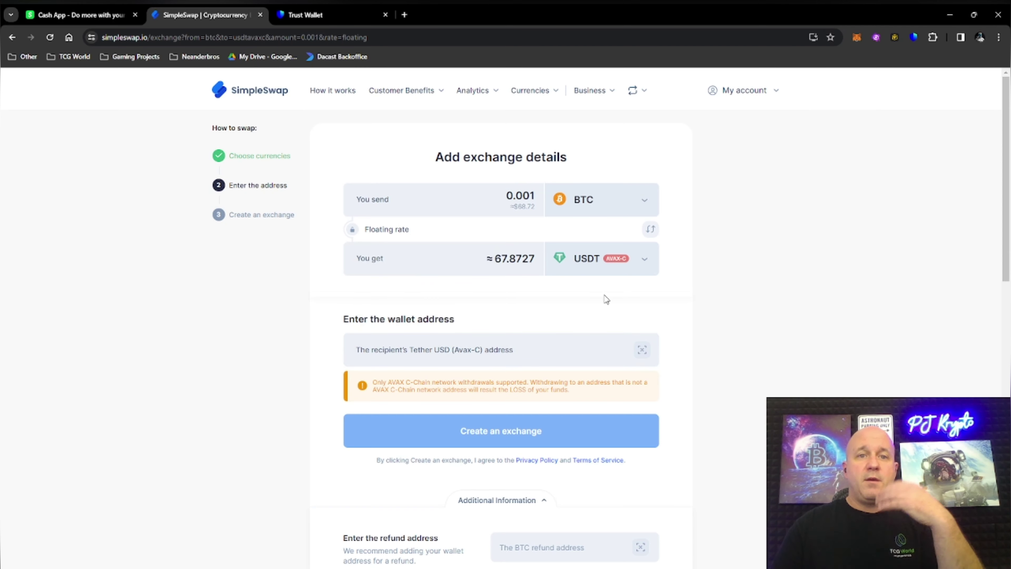
# Switch to Trust Wallet, search for avax and view the AVAX asset on Avalanche C-Chain.
pyautogui.click(323, 16)
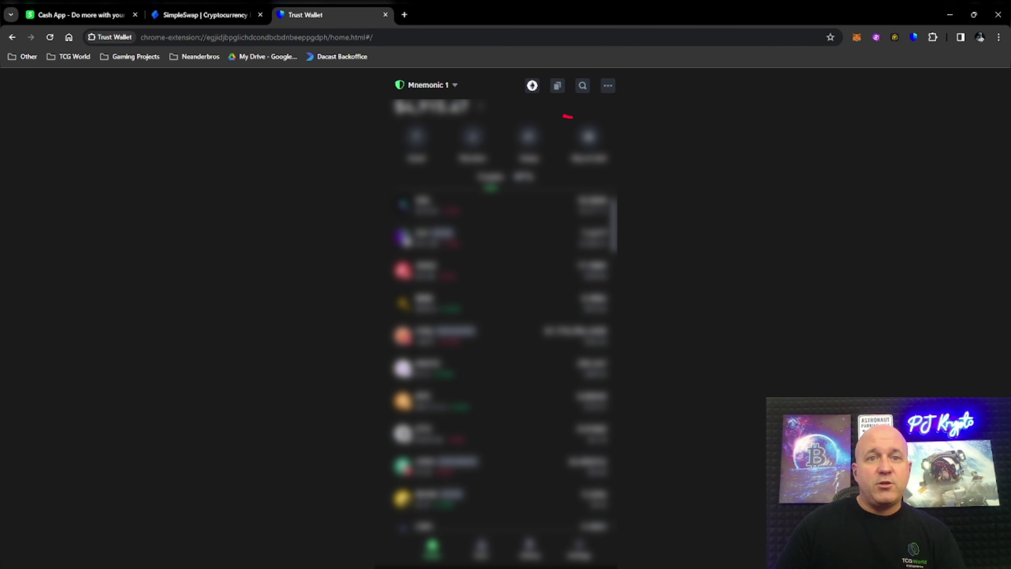
pyautogui.click(582, 87)
pyautogui.write('avax')
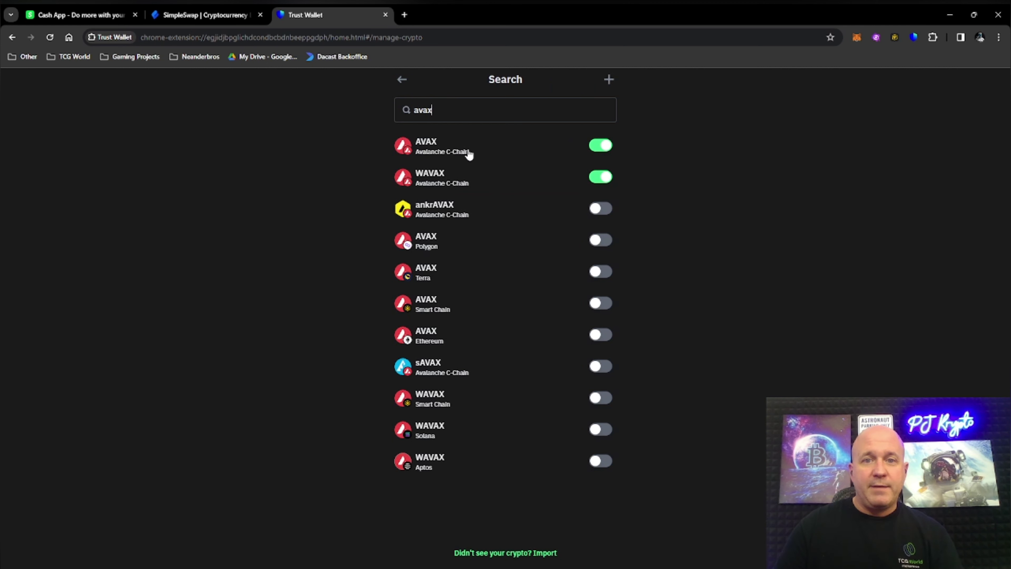
pyautogui.click(433, 151)
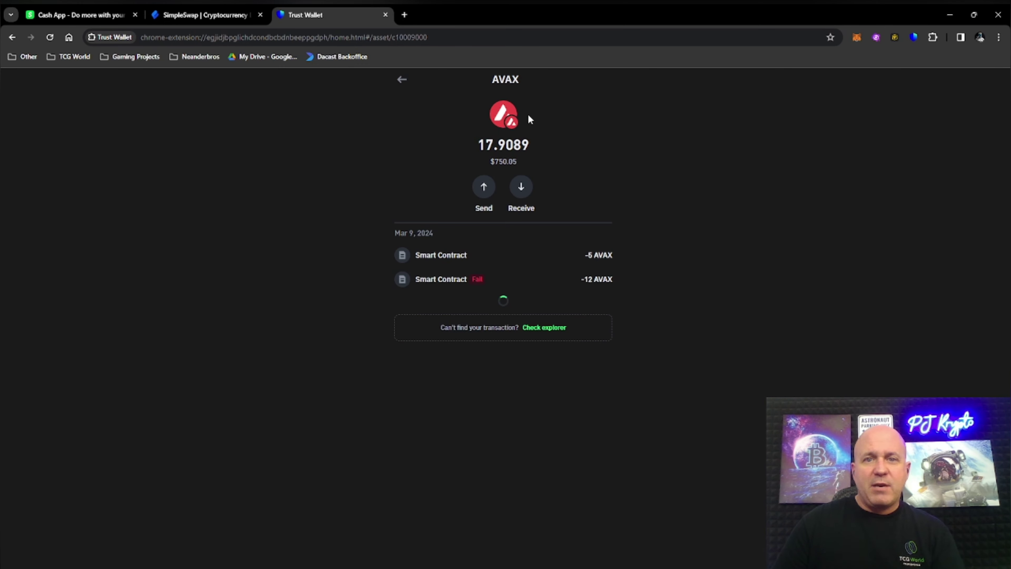
pyautogui.click(401, 80)
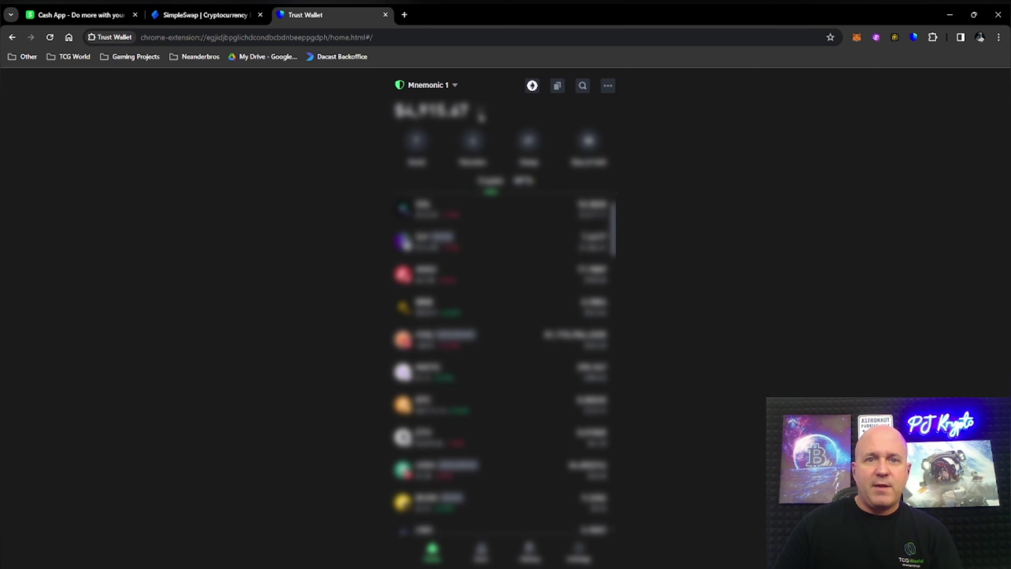
pyautogui.scroll(-1, 565, 176)
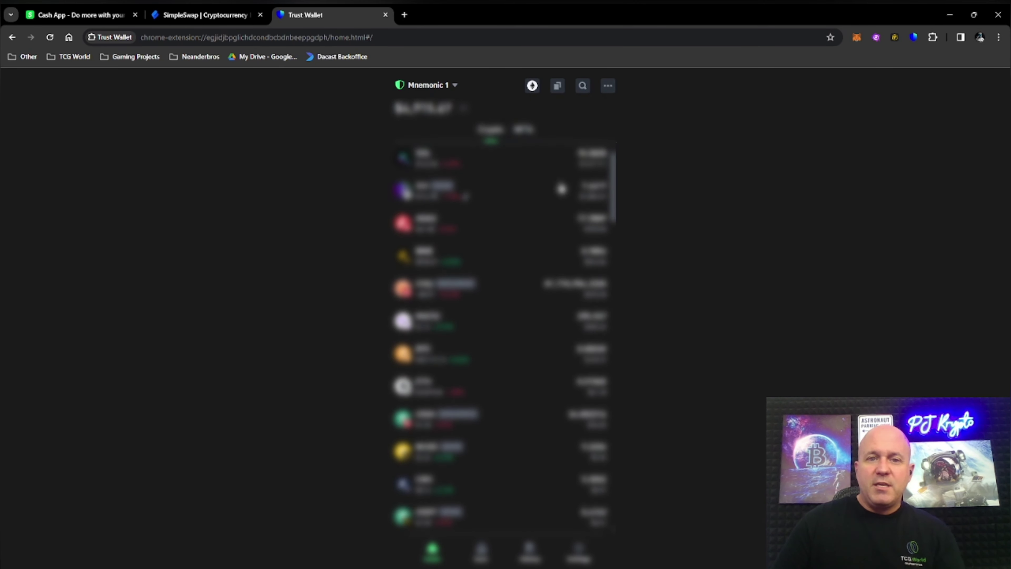
pyautogui.scroll(1, 573, 159)
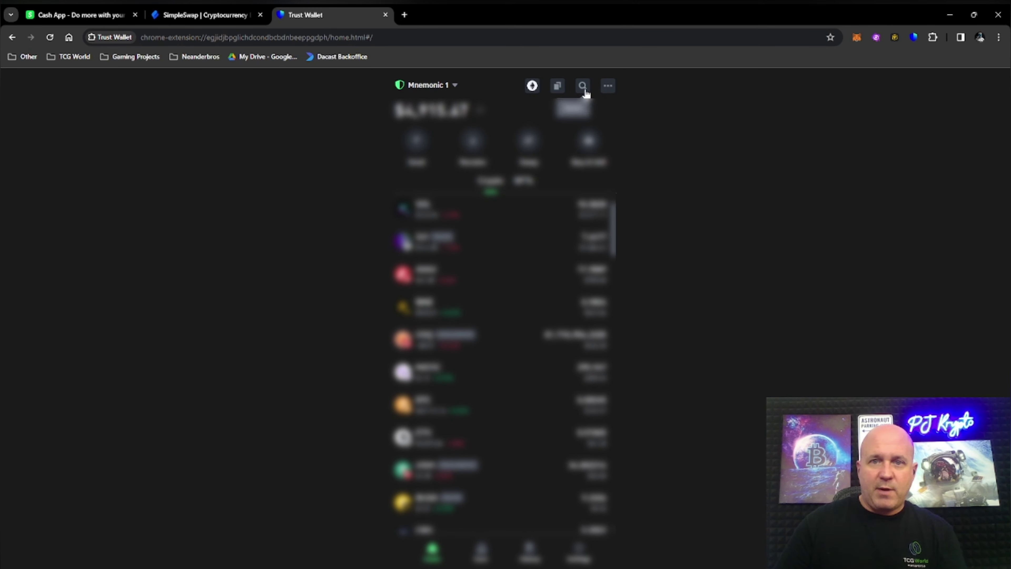
# Search the wallet for usdt and copy the receive address of USDt on Avalanche C-Chain.
pyautogui.click(584, 88)
pyautogui.write('usdt')
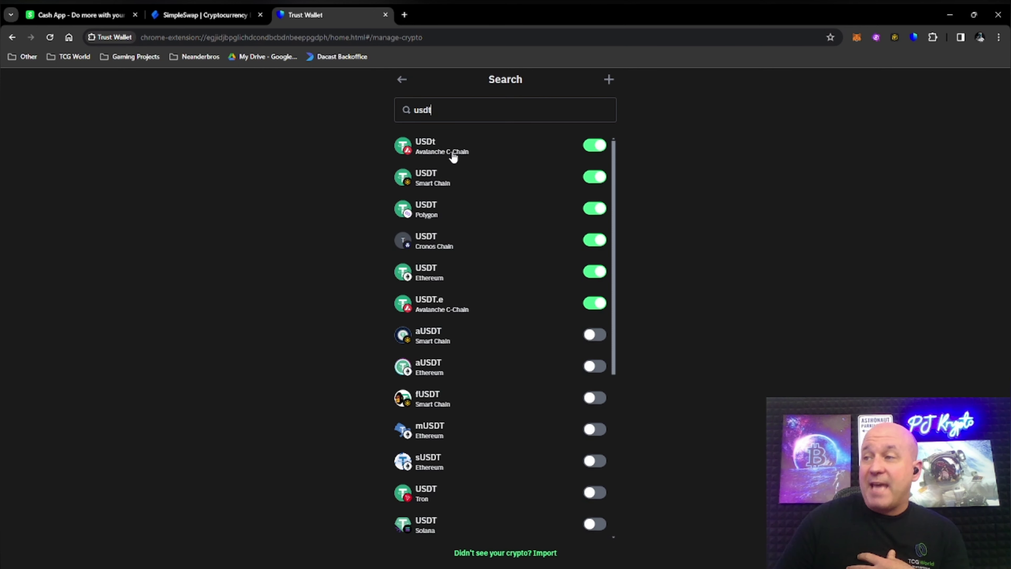
pyautogui.click(462, 146)
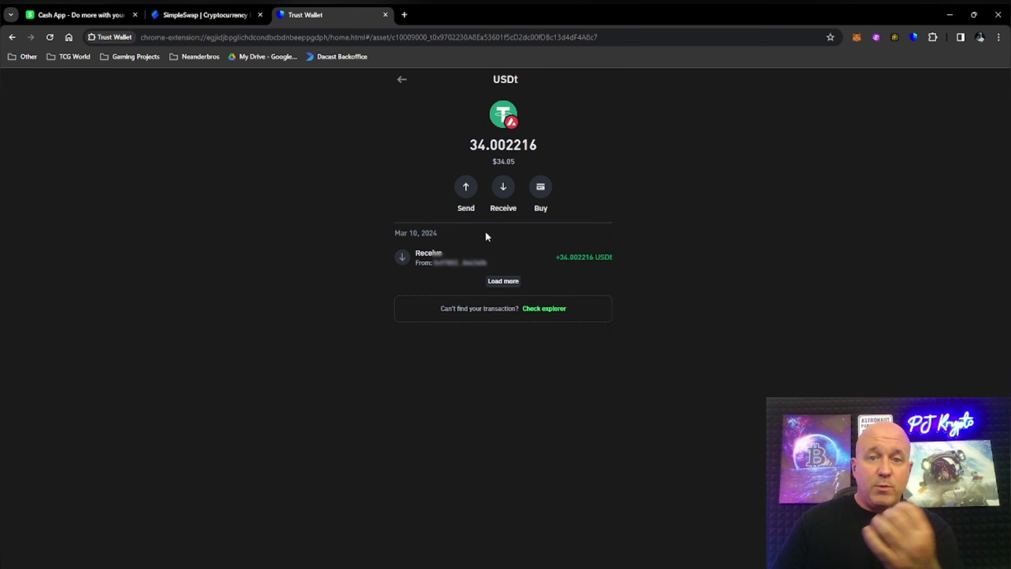
pyautogui.click(505, 189)
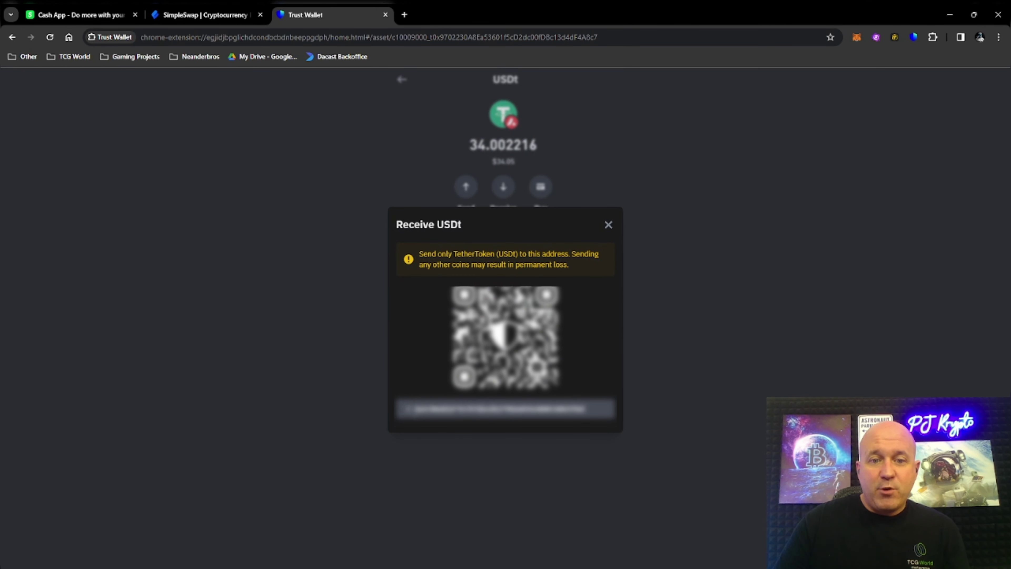
pyautogui.click(408, 417)
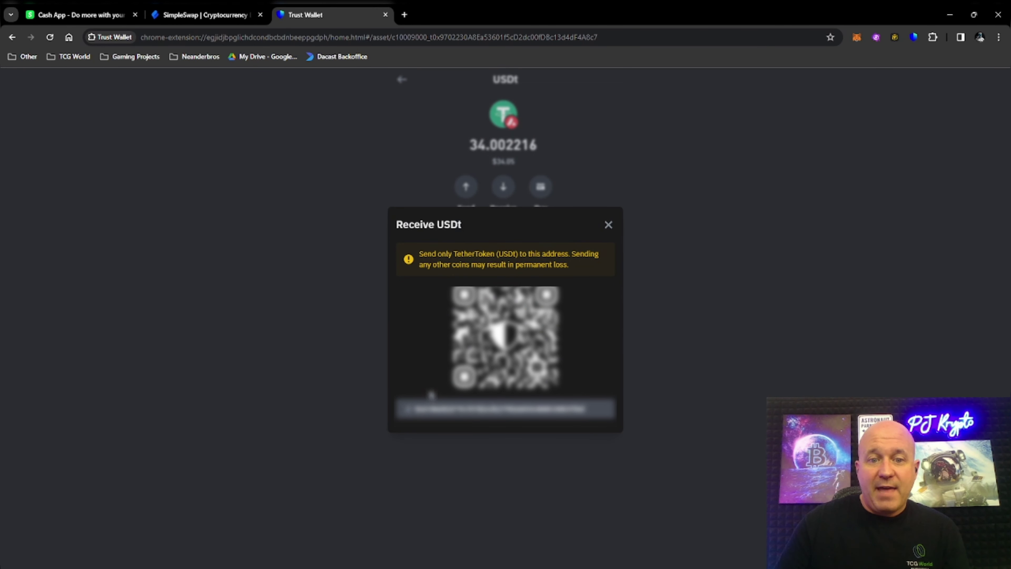
pyautogui.click(608, 225)
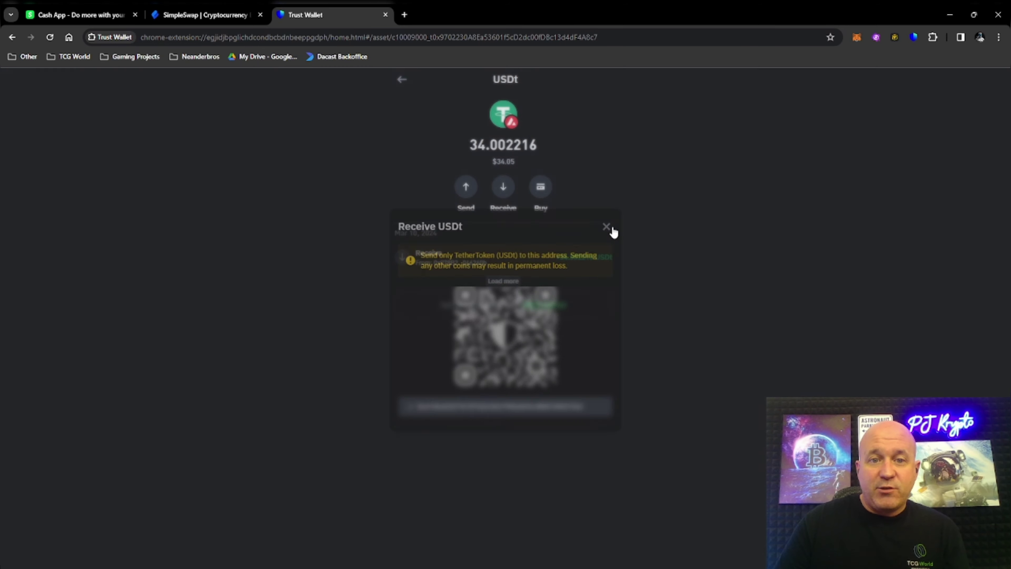
# Switch to SimpleSwap and paste the copied wallet address as the recipient's Tether USD (Avax-C) address.
pyautogui.click(213, 18)
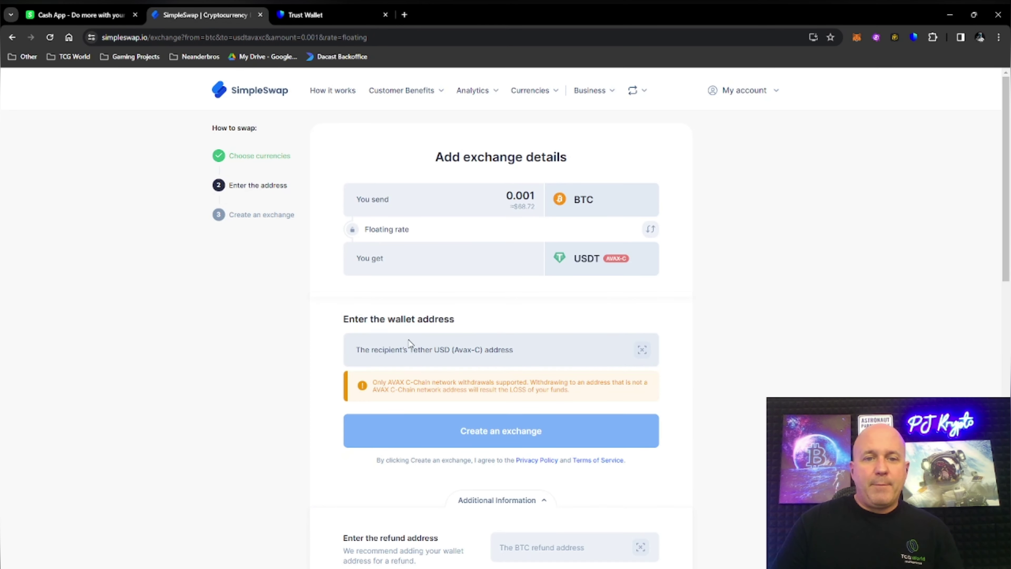
pyautogui.click(372, 358)
pyautogui.hotkey('ctrl', 'v')
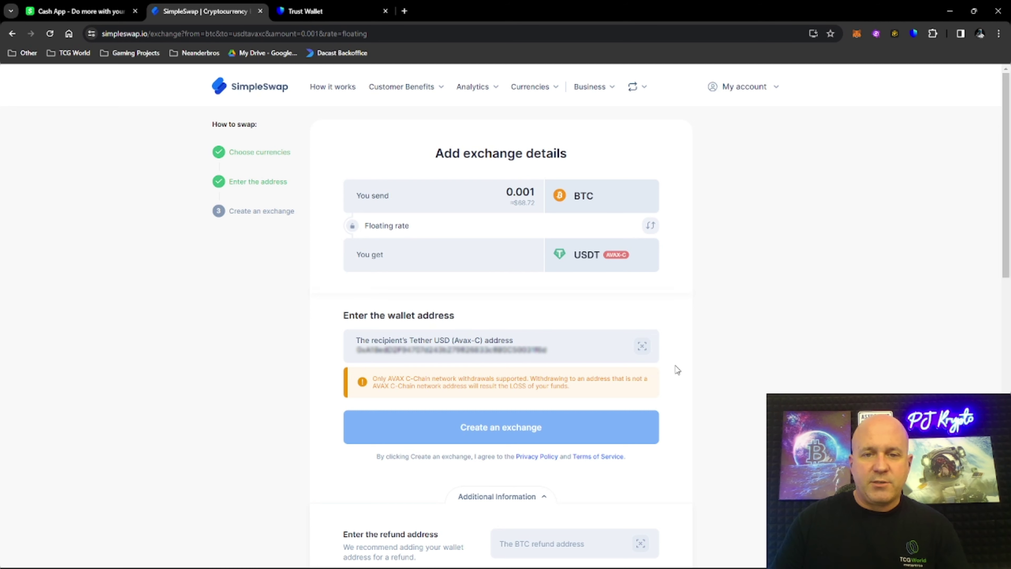
# Re-enter 0.001 BTC as the amount to send and create the exchange.
pyautogui.click(541, 190)
pyautogui.press('BackSpace')
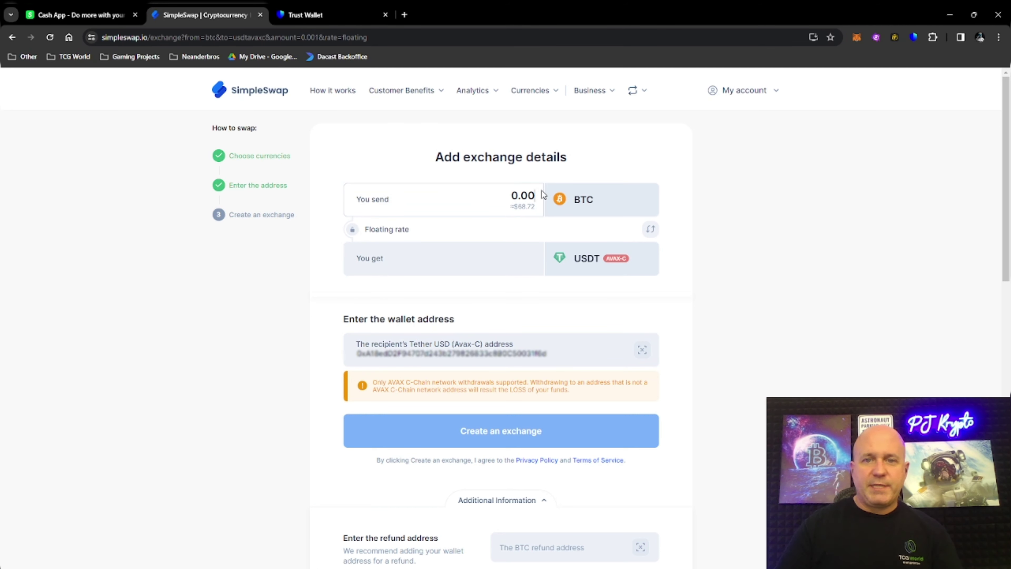
pyautogui.write('0')
pyautogui.press('BackSpace')
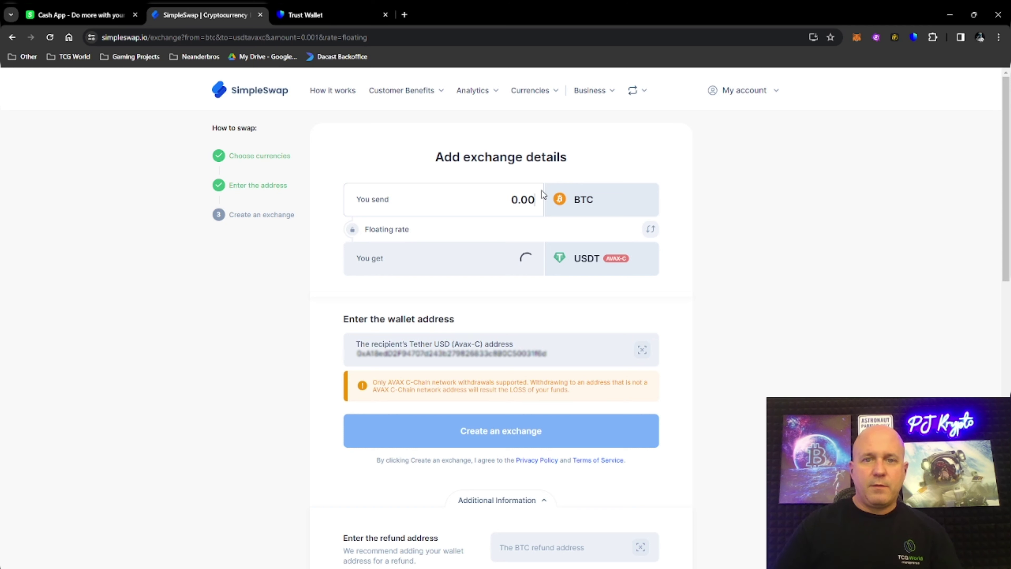
pyautogui.write('1')
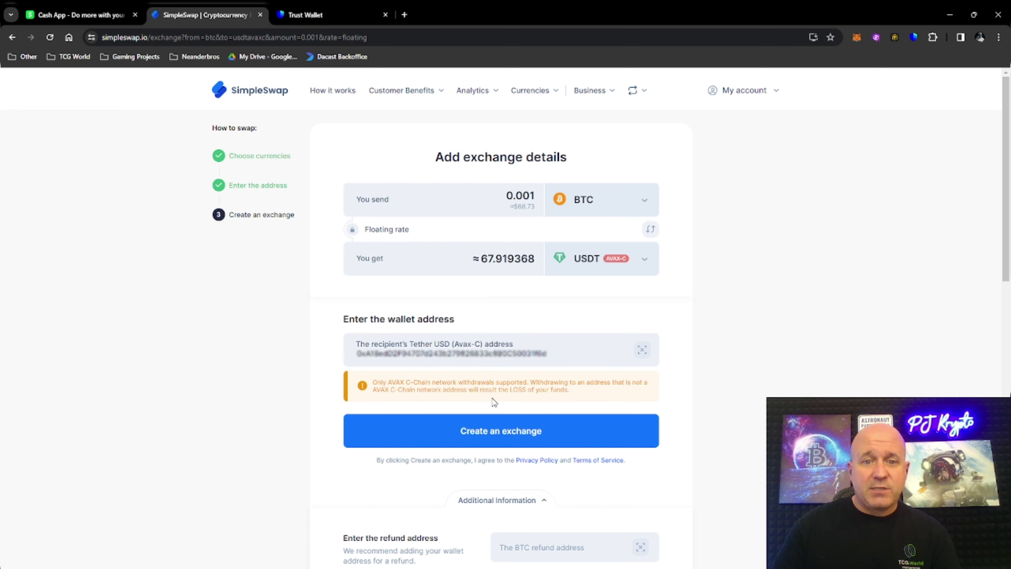
pyautogui.click(491, 430)
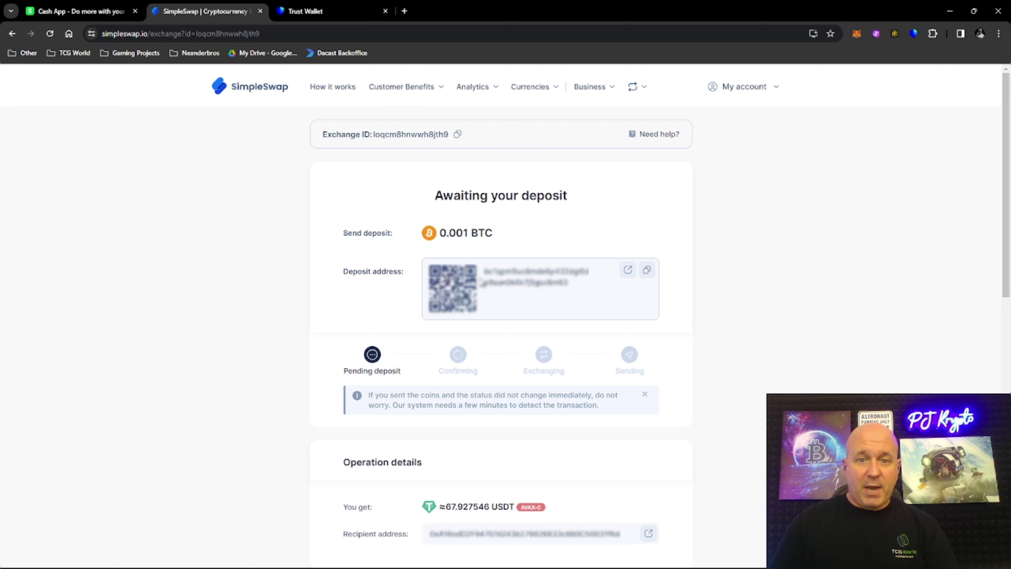
# Copy the exchange's BTC deposit address, then find and open the BTC asset in Trust Wallet.
pyautogui.click(647, 274)
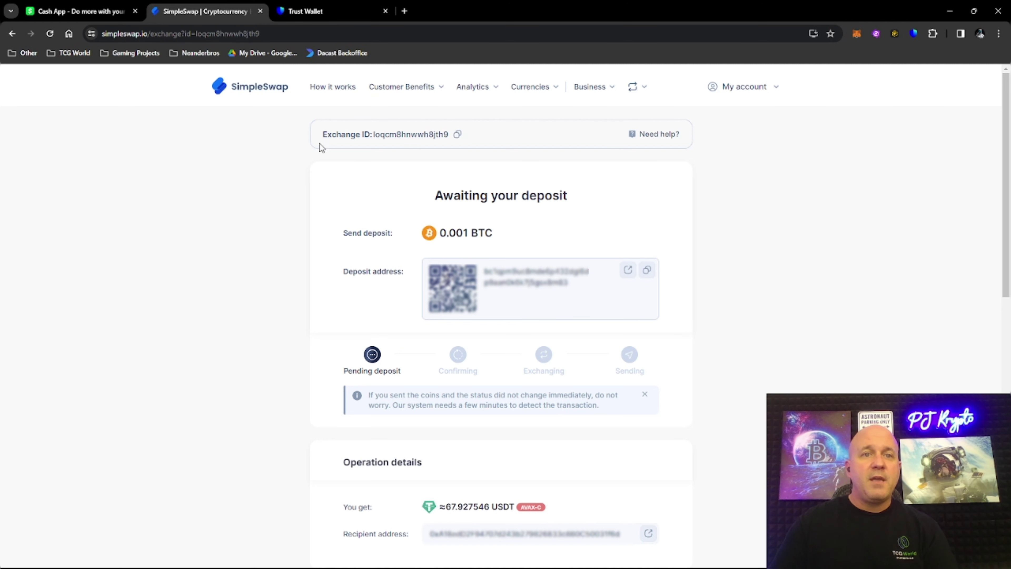
pyautogui.click(306, 13)
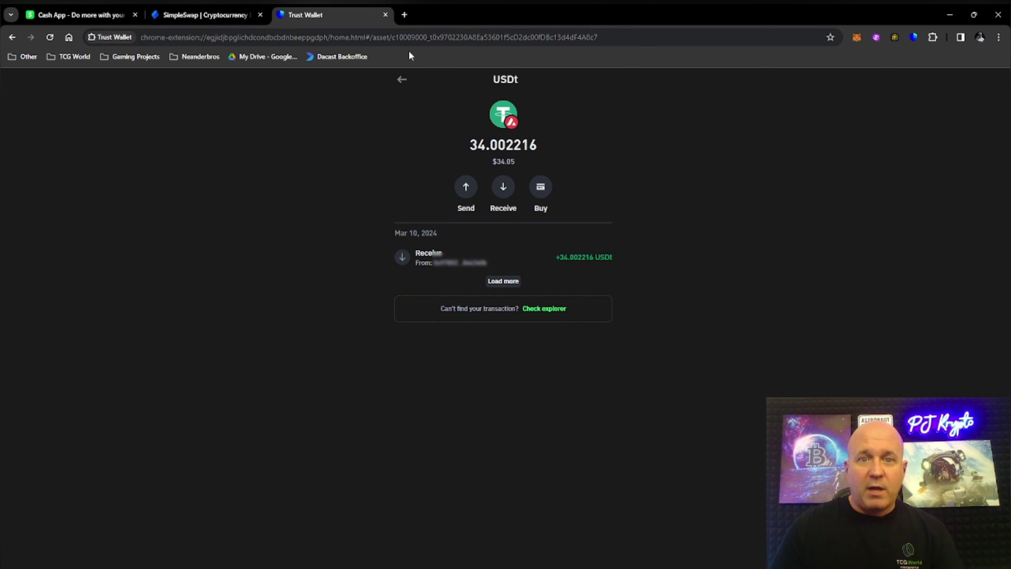
pyautogui.click(399, 81)
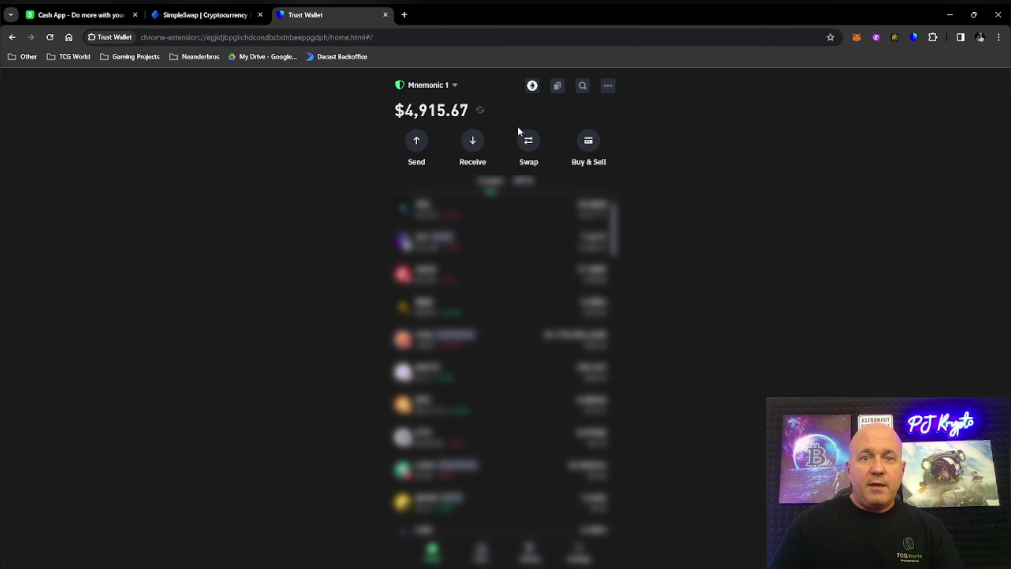
pyautogui.click(582, 85)
pyautogui.write('bt')
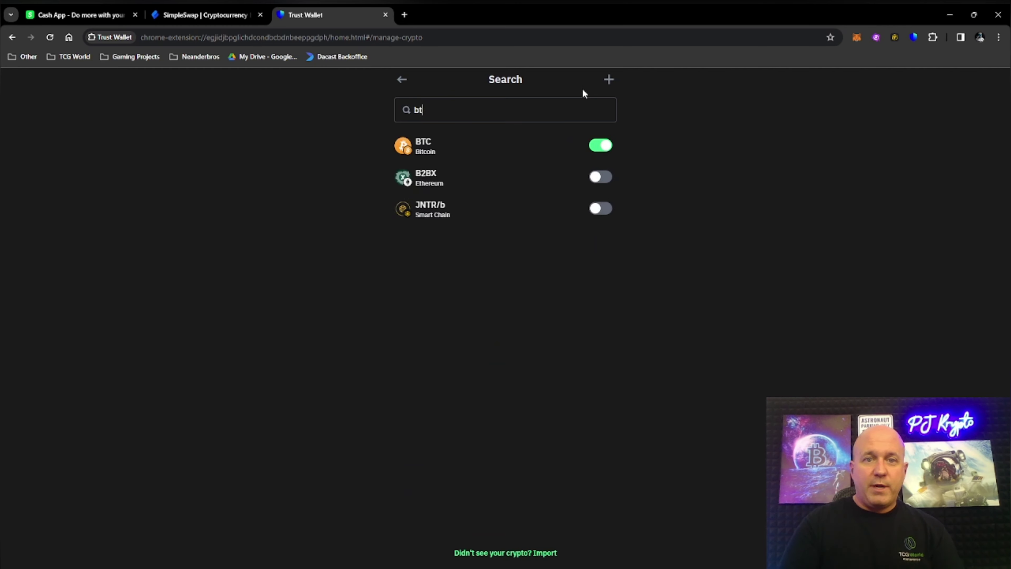
pyautogui.write('c')
pyautogui.click(500, 146)
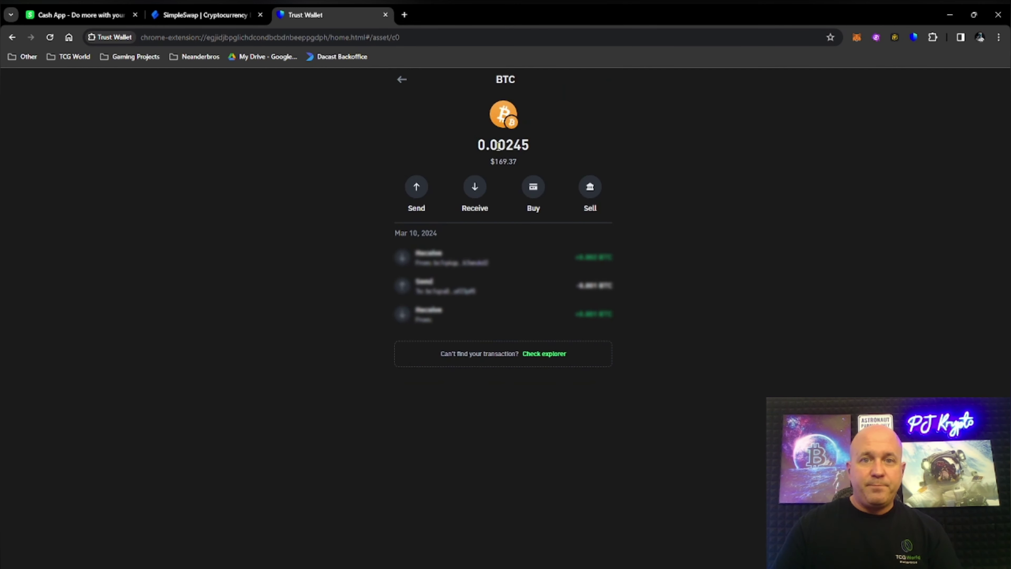
# Send .001 BTC to the copied deposit address and return to the SimpleSwap exchange page.
pyautogui.click(416, 187)
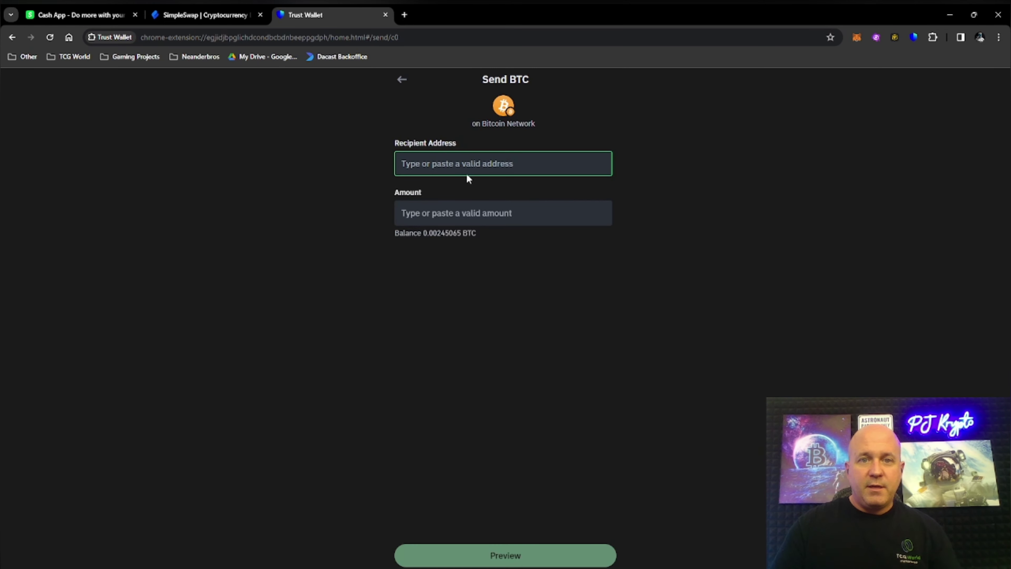
pyautogui.hotkey('ctrl', 'v')
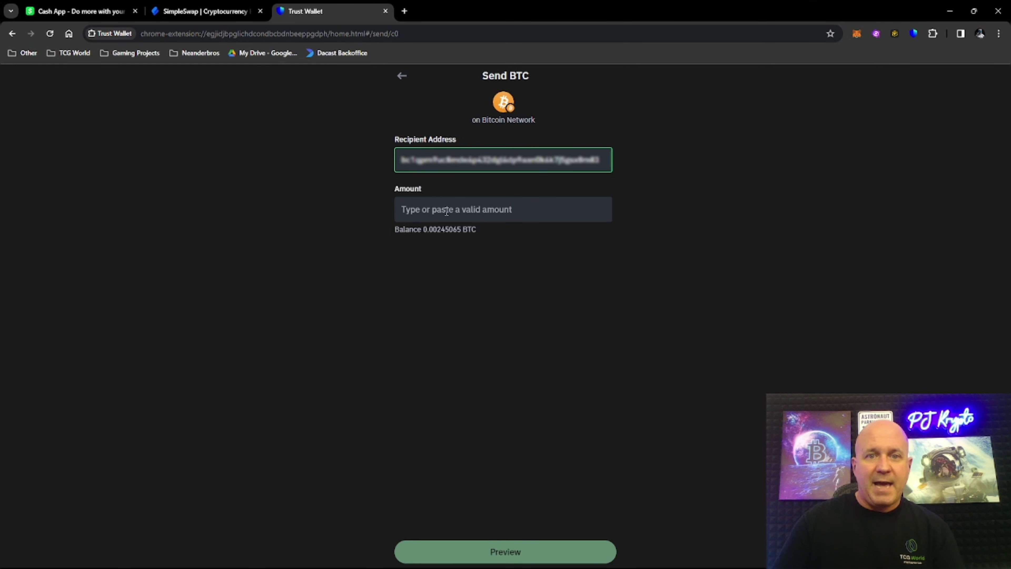
pyautogui.click(423, 208)
pyautogui.write('.0')
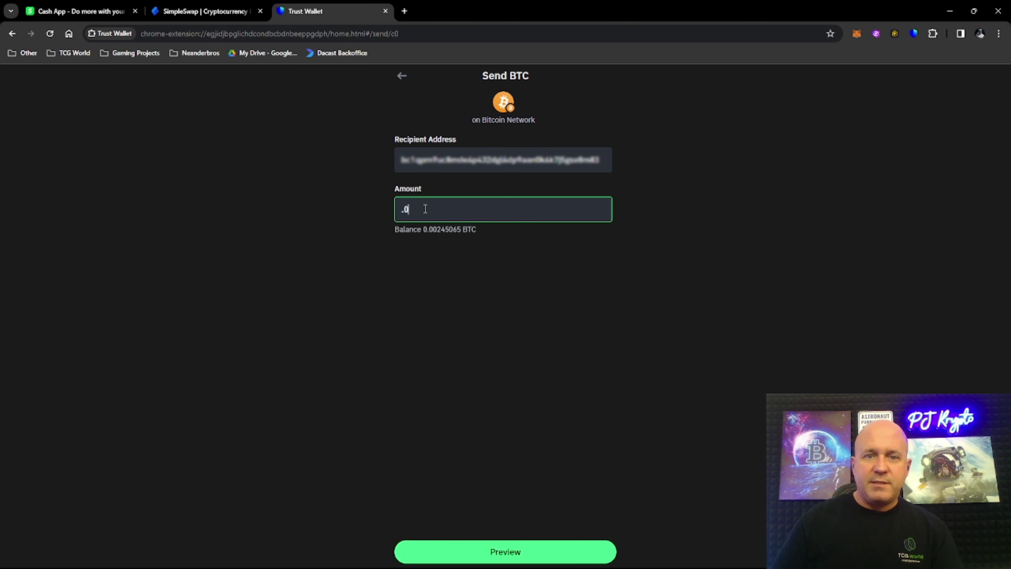
pyautogui.write('01')
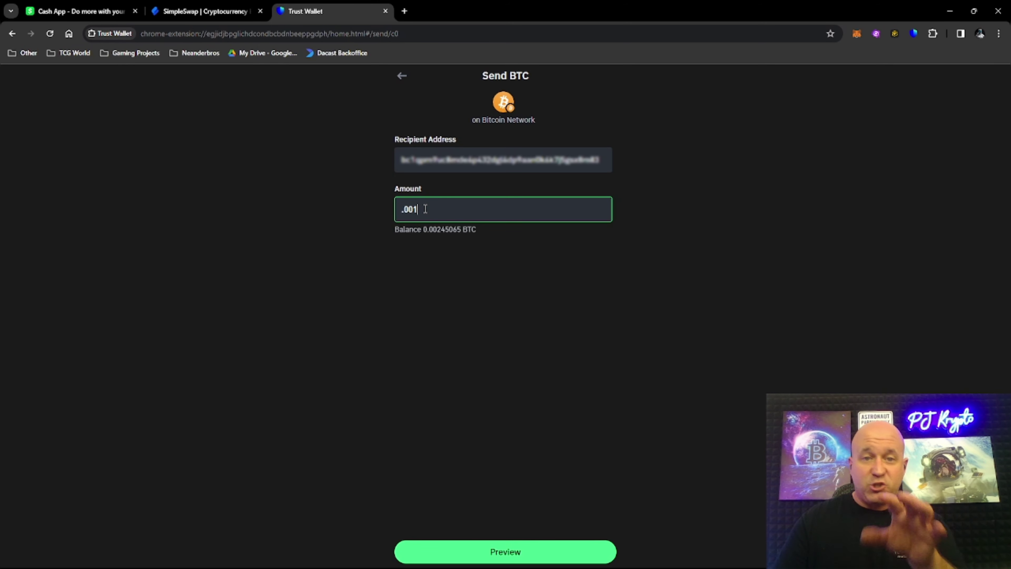
pyautogui.click(503, 553)
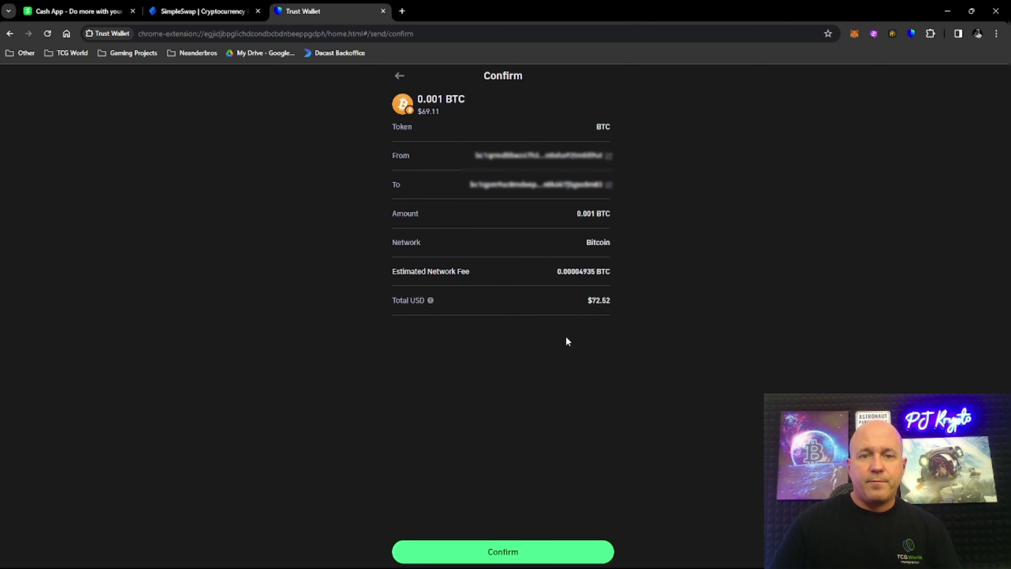
pyautogui.click(519, 554)
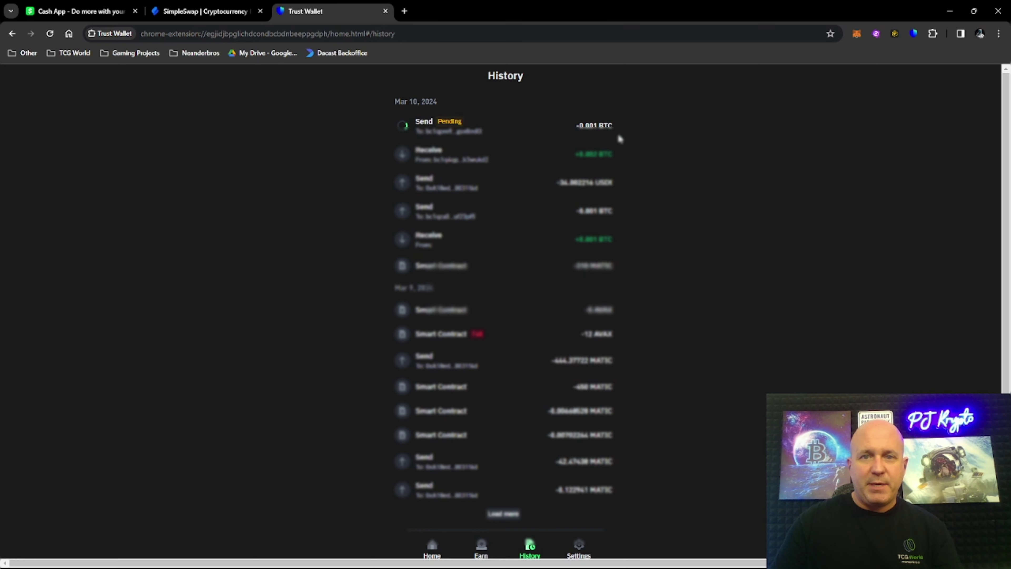
pyautogui.click(190, 12)
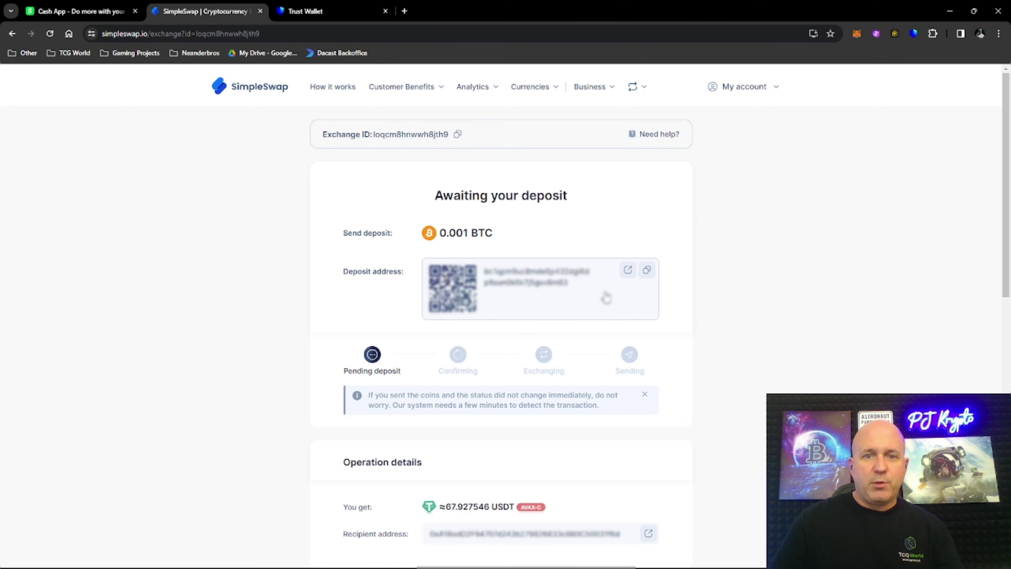